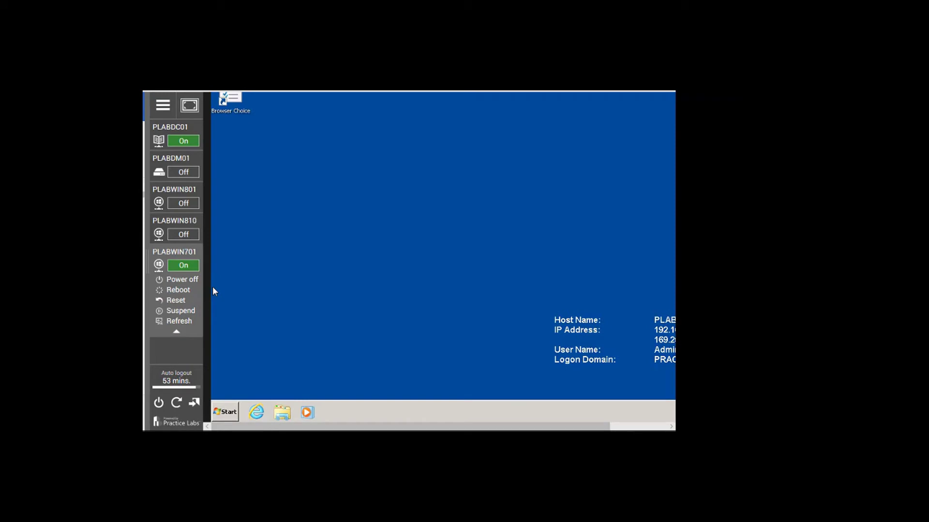
# Launch Windows Mobile Device Center from All Programs and accept its 6.1 license terms
pyautogui.click(225, 413)
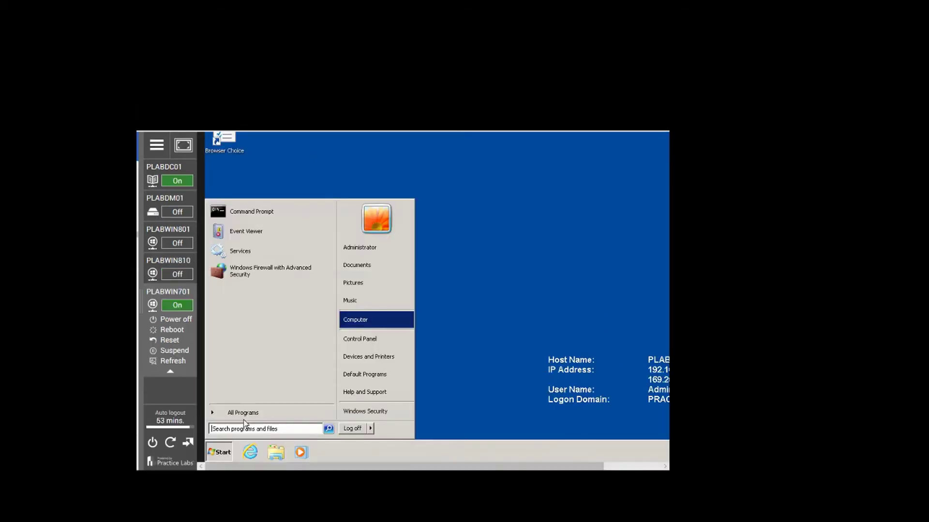
pyautogui.click(249, 412)
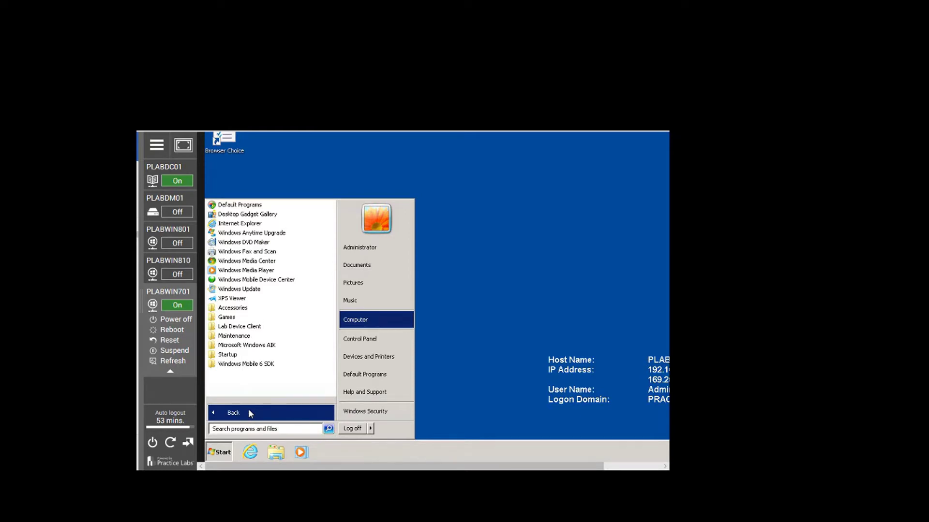
pyautogui.click(255, 279)
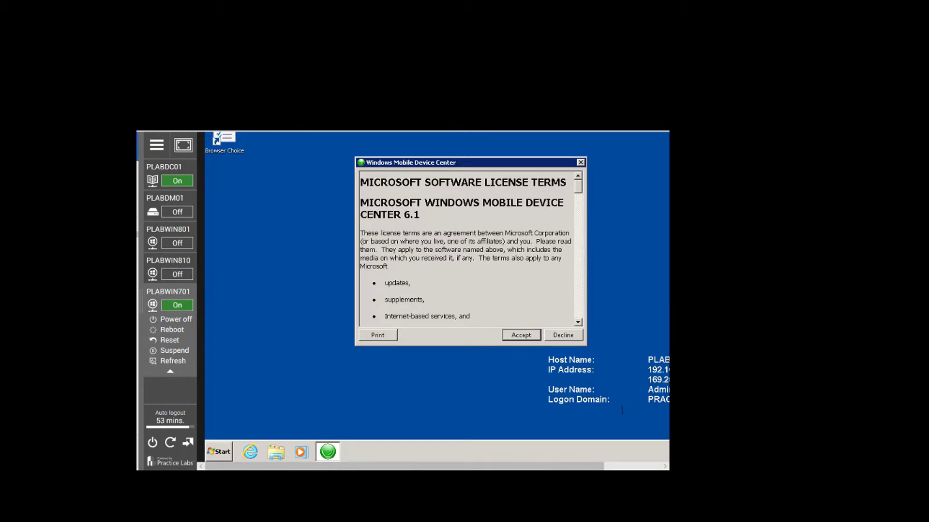
pyautogui.click(521, 336)
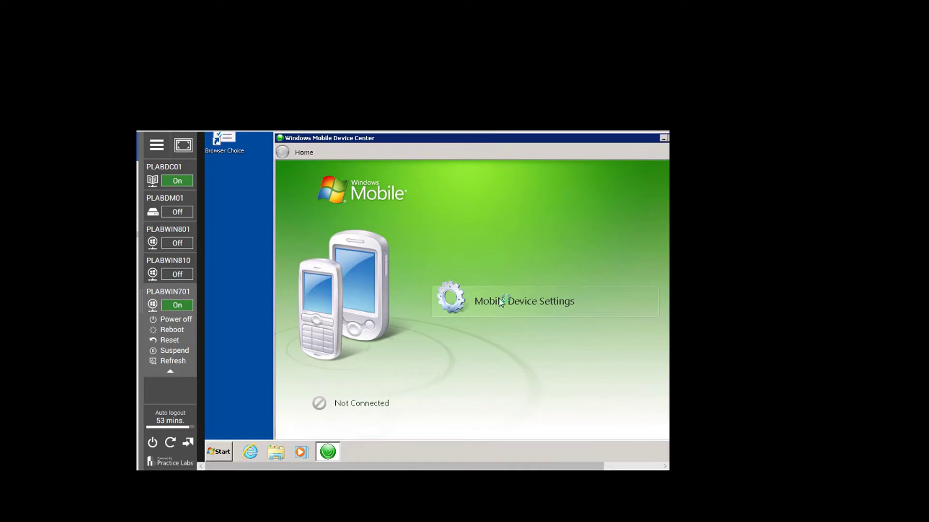
# Allow USB plus Bluetooth connections in Device Center's Connection settings and save them
pyautogui.moveTo(511, 303)
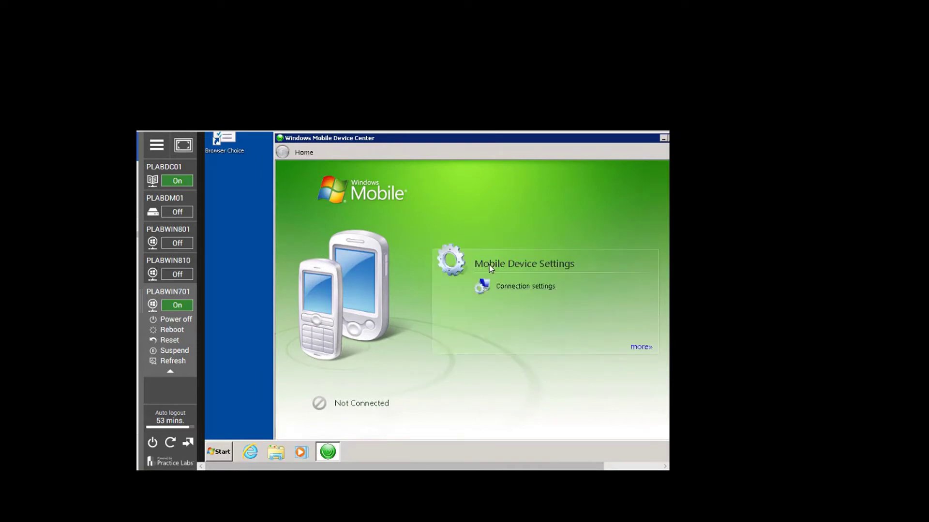
pyautogui.click(510, 285)
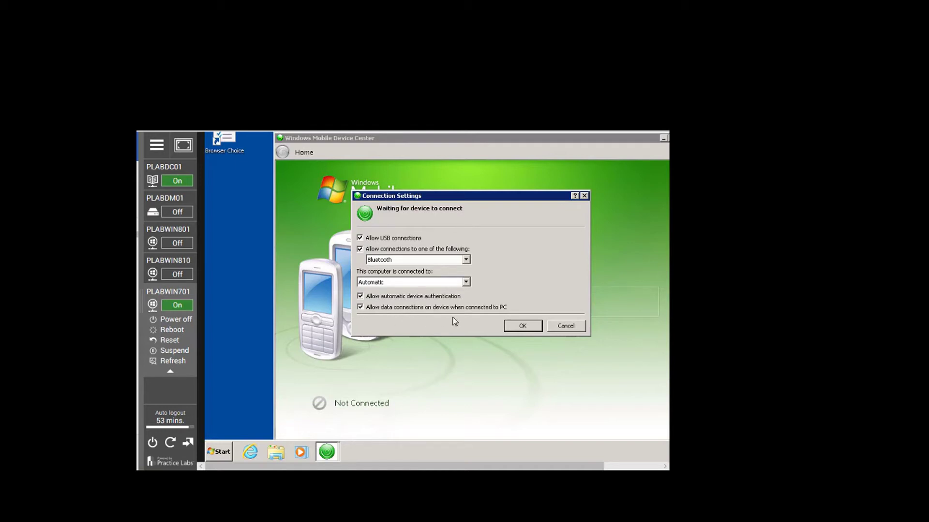
pyautogui.click(522, 327)
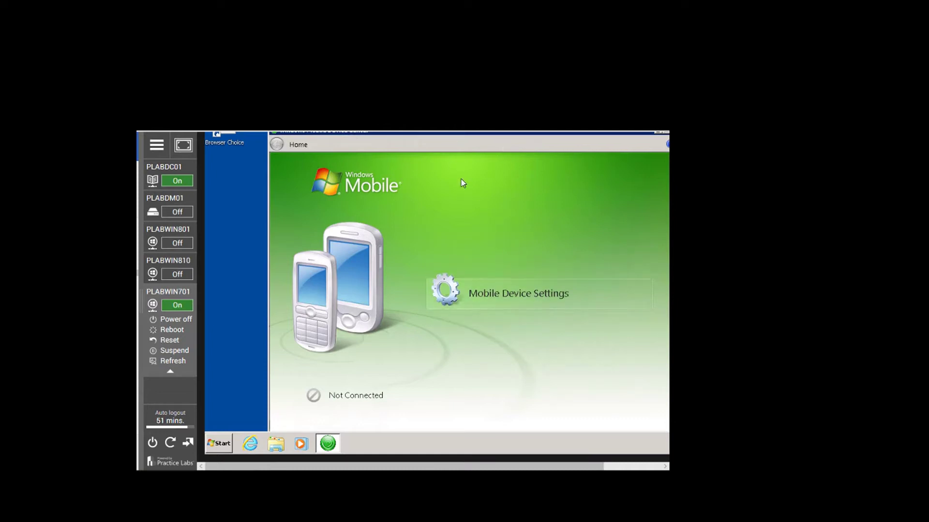
# Close Device Center and start Device Emulator Manager from Windows Mobile 6 SDK > Tools
pyautogui.doubleClick(347, 134)
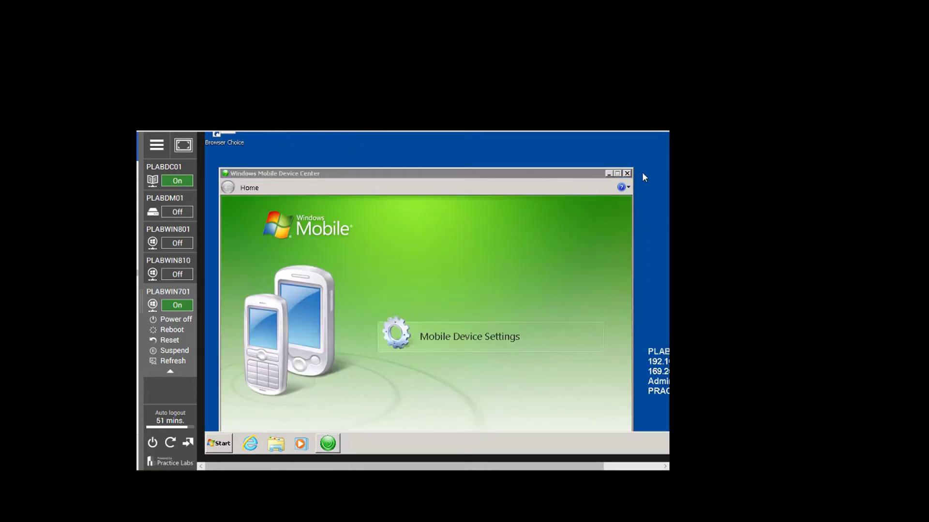
pyautogui.click(627, 173)
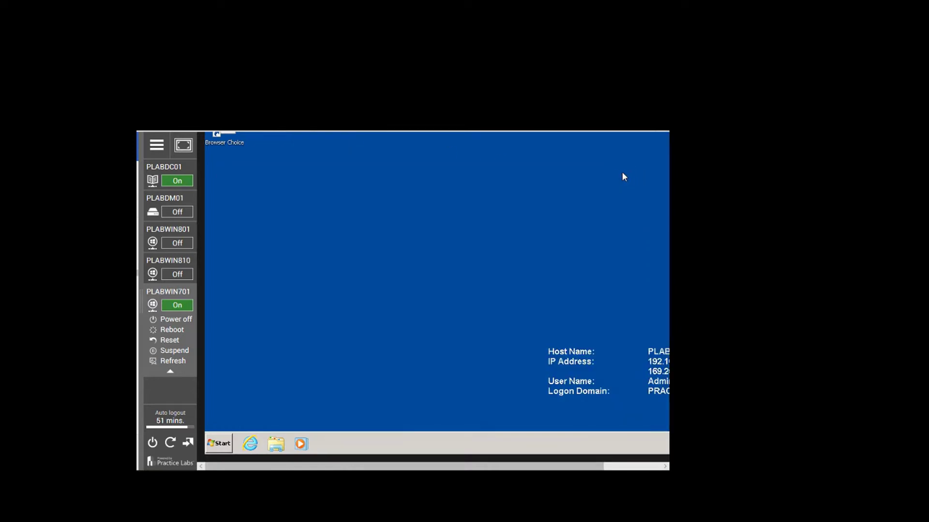
pyautogui.click(224, 444)
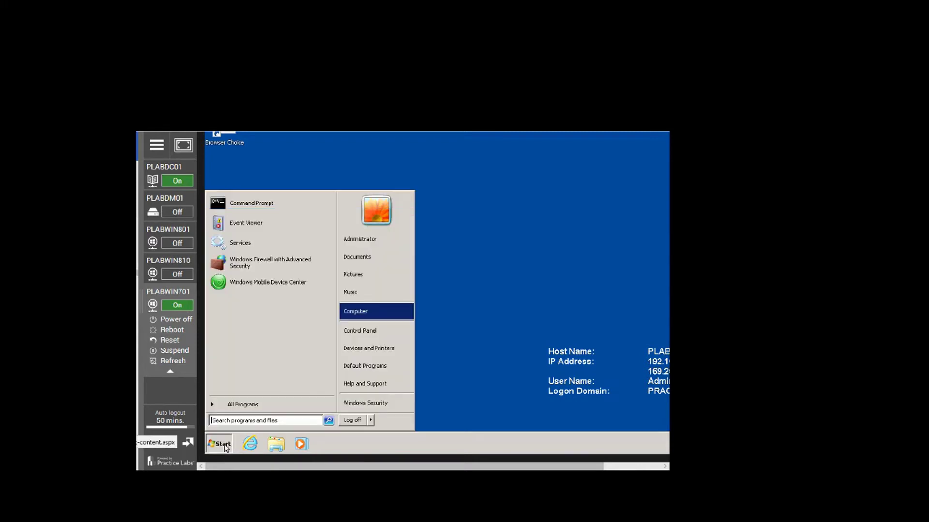
pyautogui.click(243, 405)
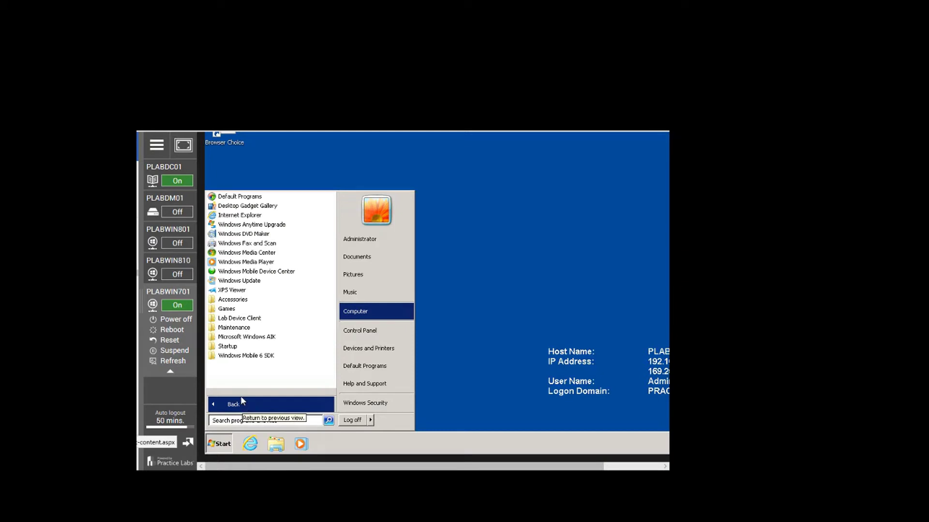
pyautogui.click(243, 356)
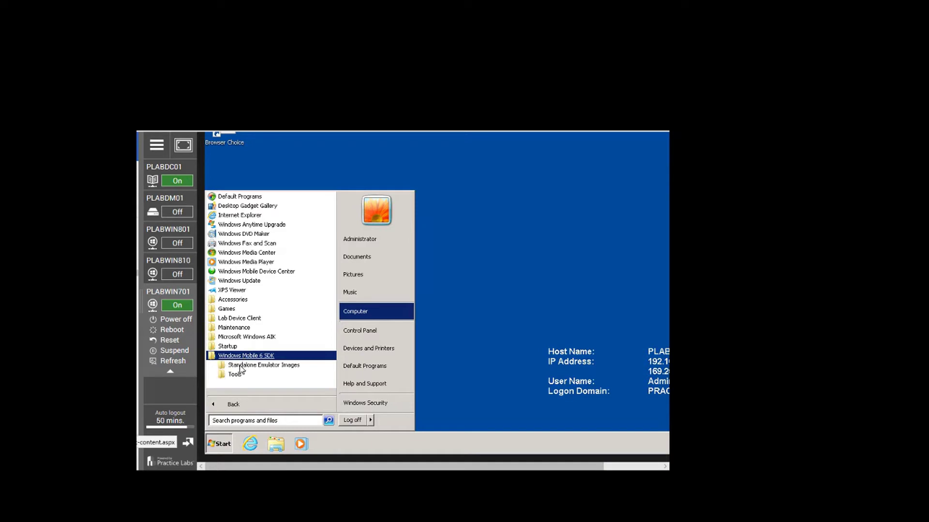
pyautogui.click(236, 374)
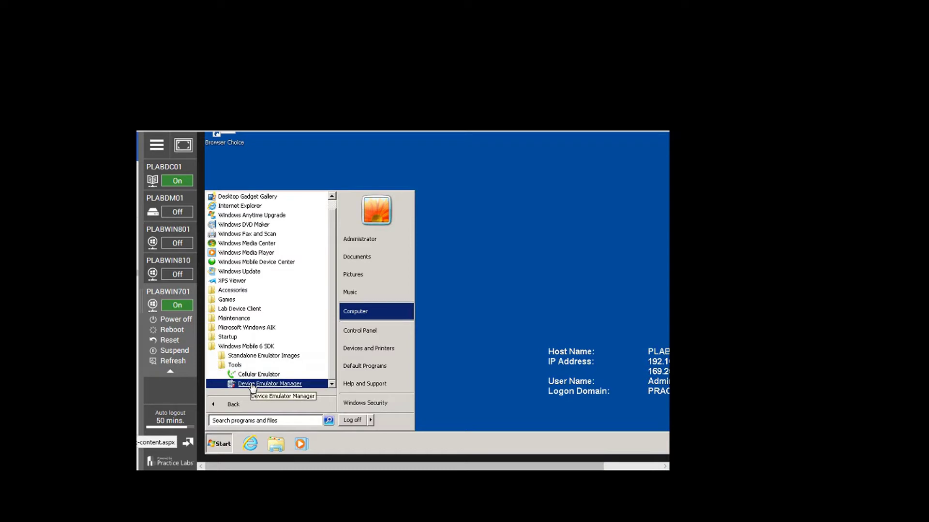
pyautogui.click(252, 384)
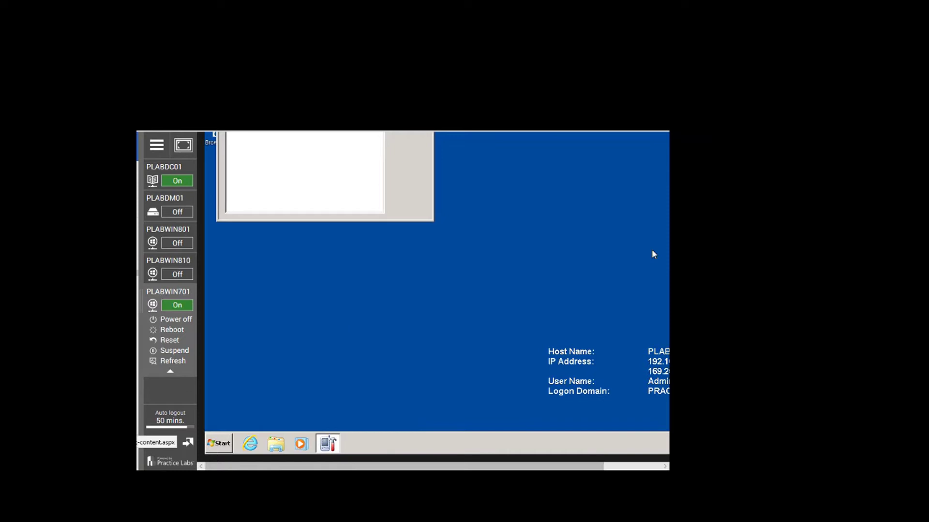
# Place the Device Emulator Manager as a small window lower on the desktop
pyautogui.scroll(3, 653, 254)
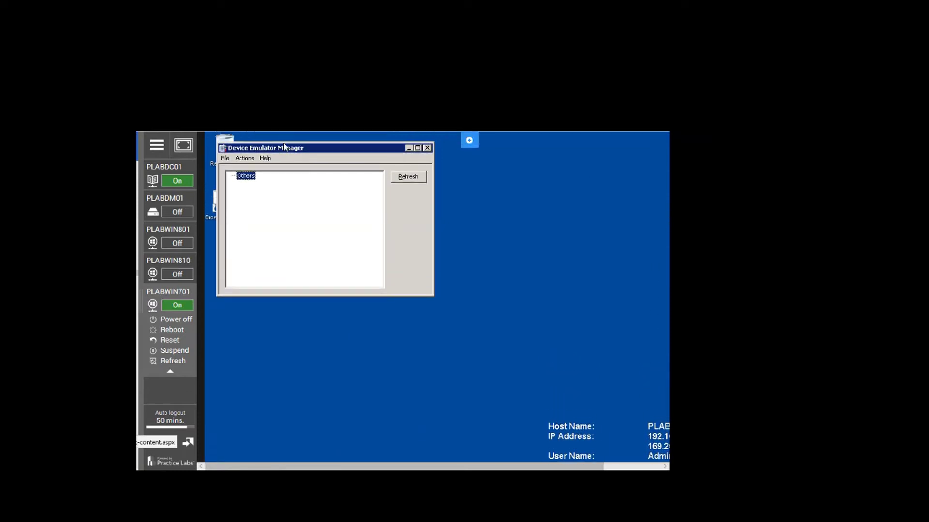
pyautogui.doubleClick(285, 148)
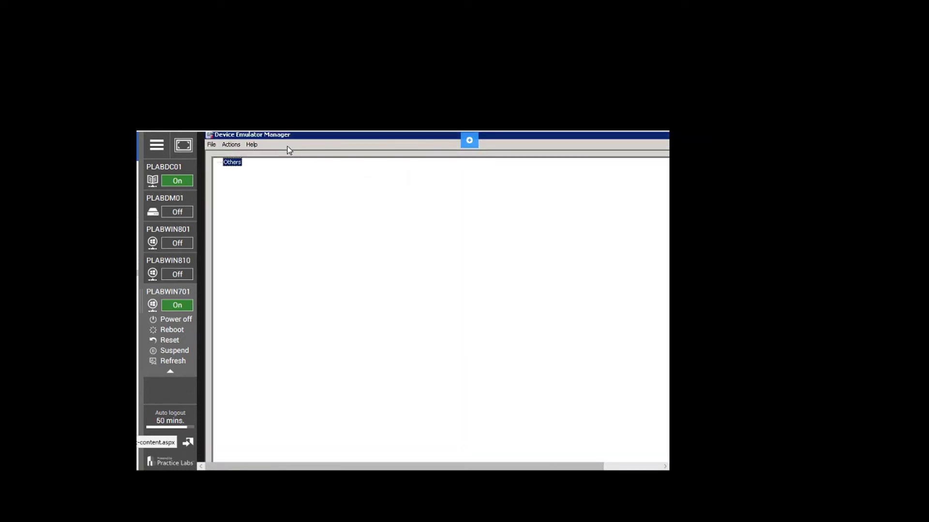
pyautogui.doubleClick(290, 136)
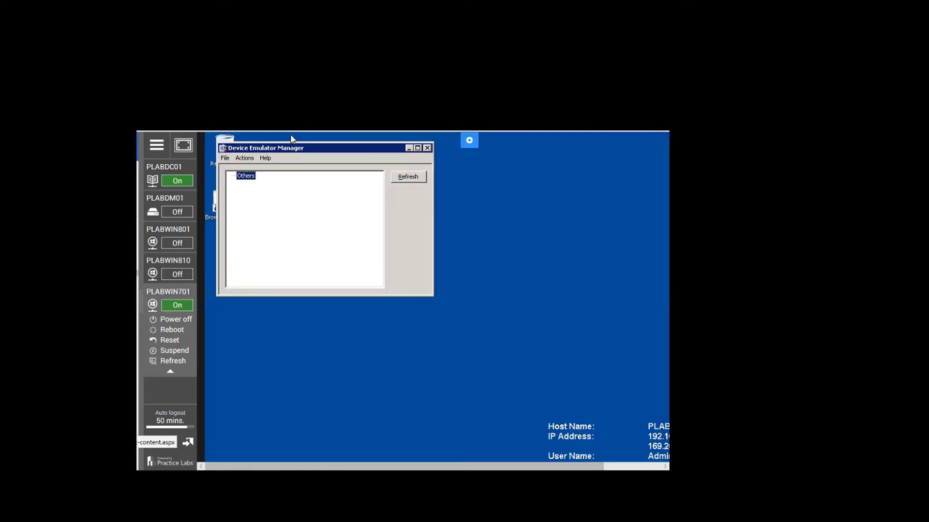
pyautogui.moveTo(292, 148); pyautogui.dragTo(275, 193)
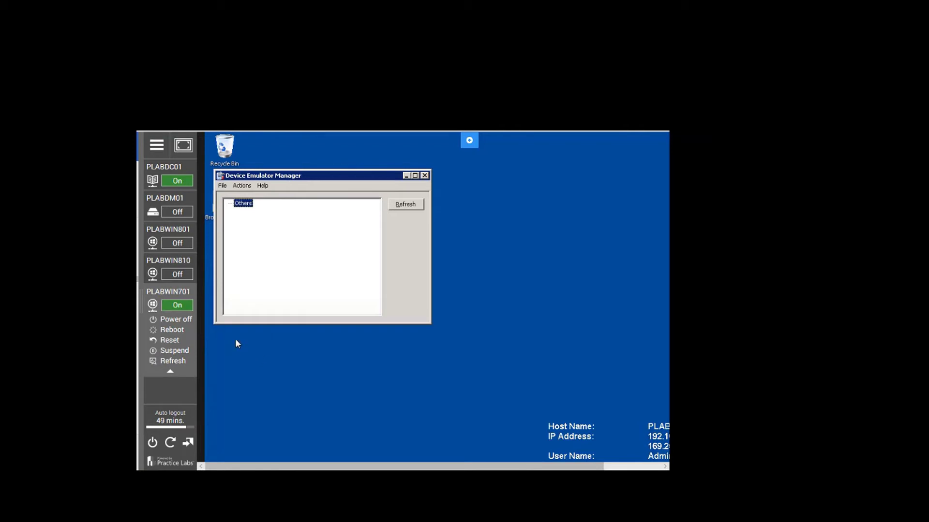
pyautogui.scroll(-3, 370, 382)
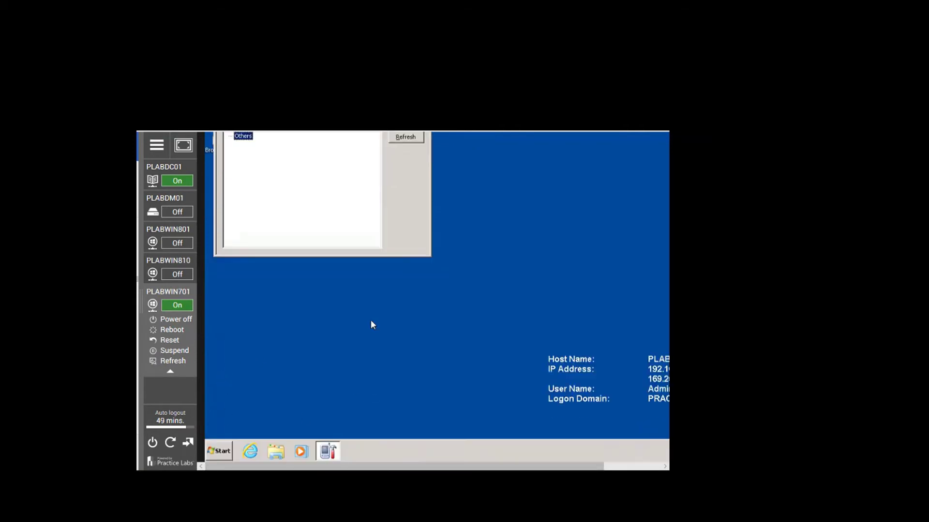
# Start the WM 6.1.4 Professional image from Windows Mobile 6 SDK's Standalone Emulator Images
pyautogui.click(222, 444)
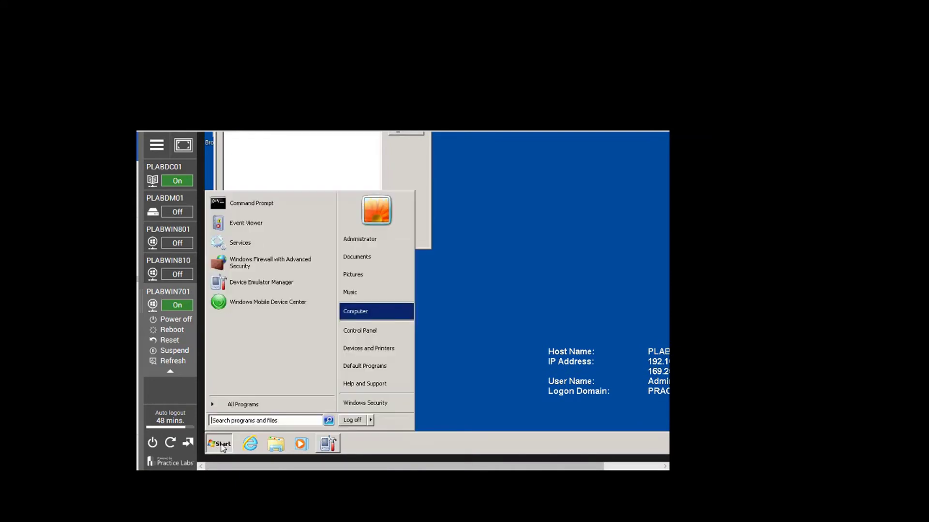
pyautogui.click(252, 406)
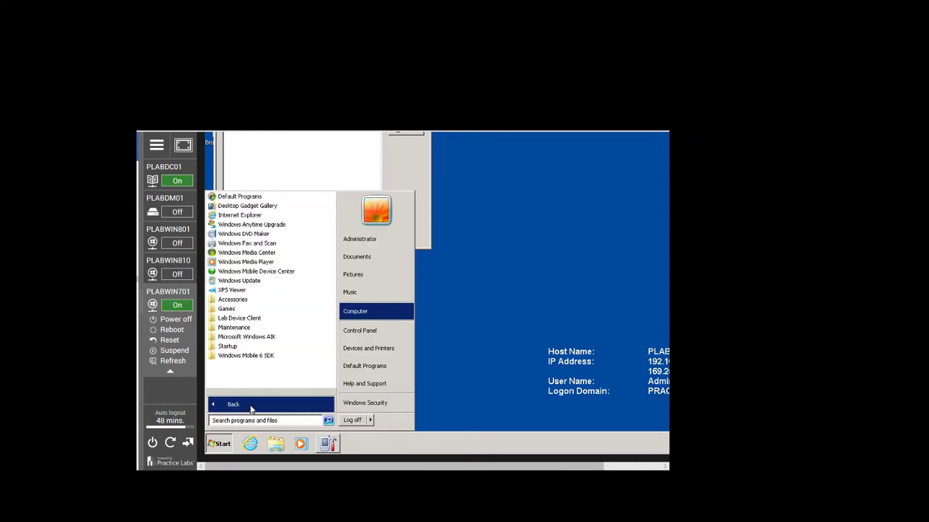
pyautogui.click(247, 357)
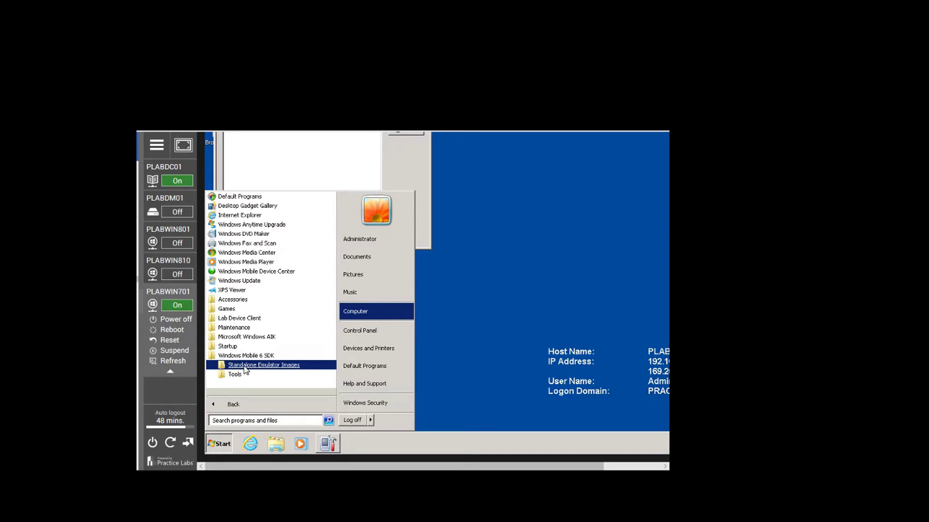
pyautogui.click(245, 367)
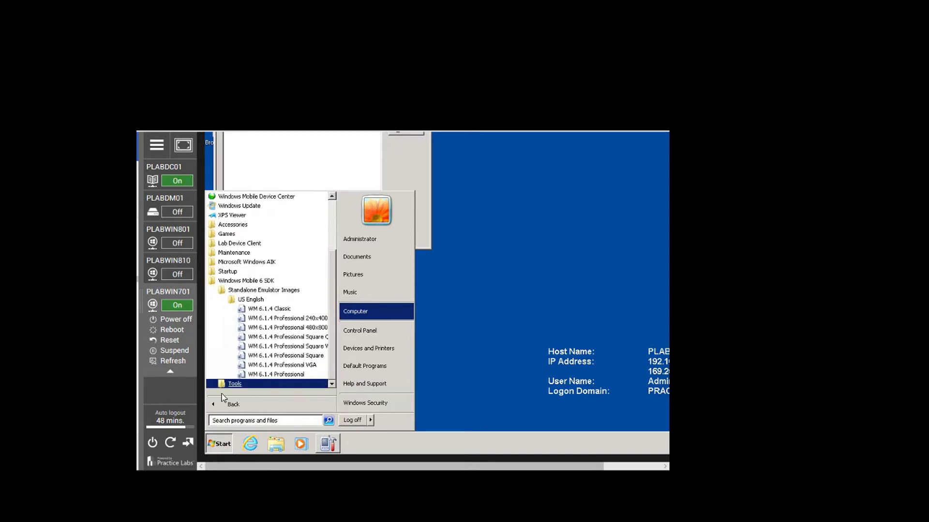
pyautogui.click(275, 376)
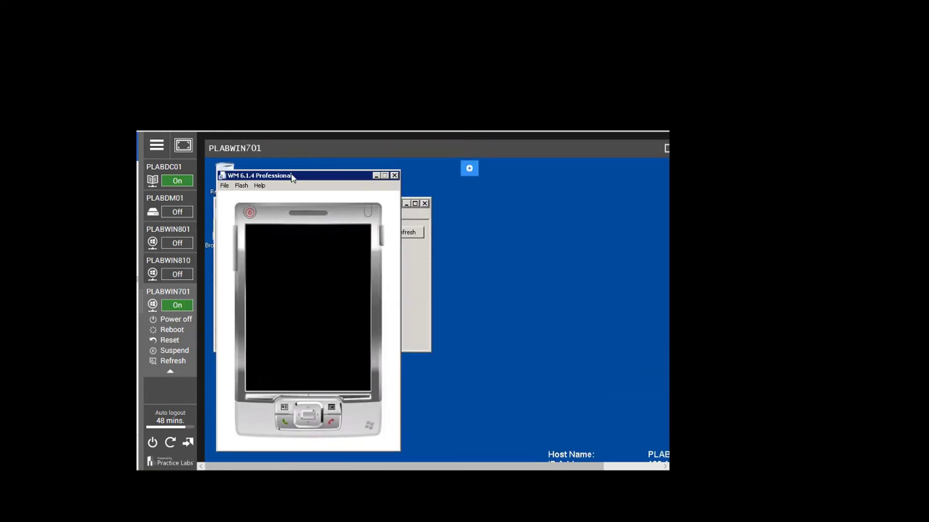
# Move the WM 6.1.4 emulator window to the right and let it boot to Today
pyautogui.moveTo(295, 176); pyautogui.dragTo(543, 170)
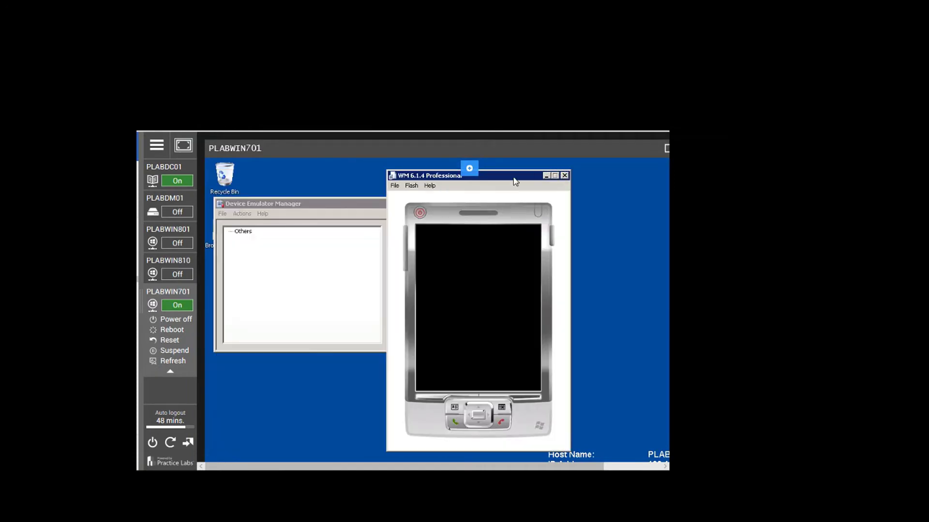
pyautogui.moveTo(489, 173)
pyautogui.mouseDown()
pyautogui.moveTo(523, 167)
pyautogui.moveTo(497, 184)
pyautogui.mouseUp()
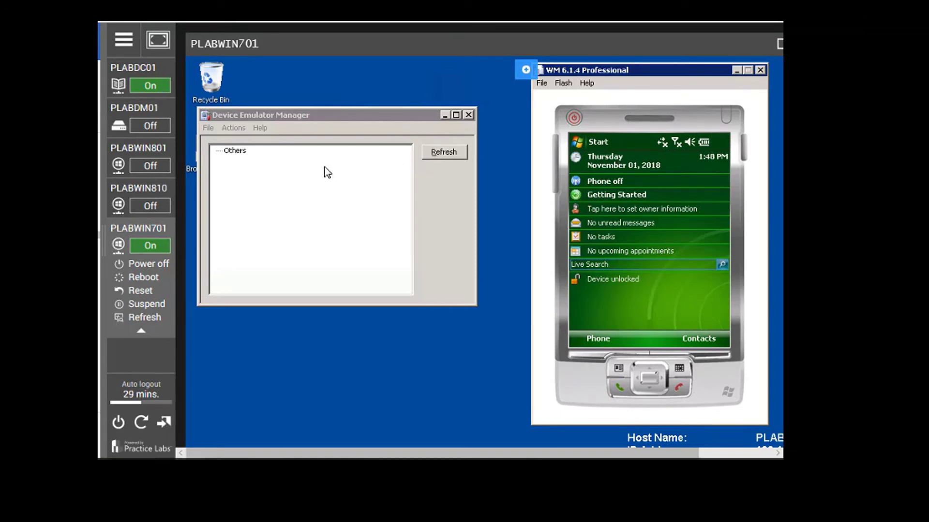
# Cradle the running WM 6.1.4 emulator listed under Others in Device Emulator Manager
pyautogui.click(398, 165)
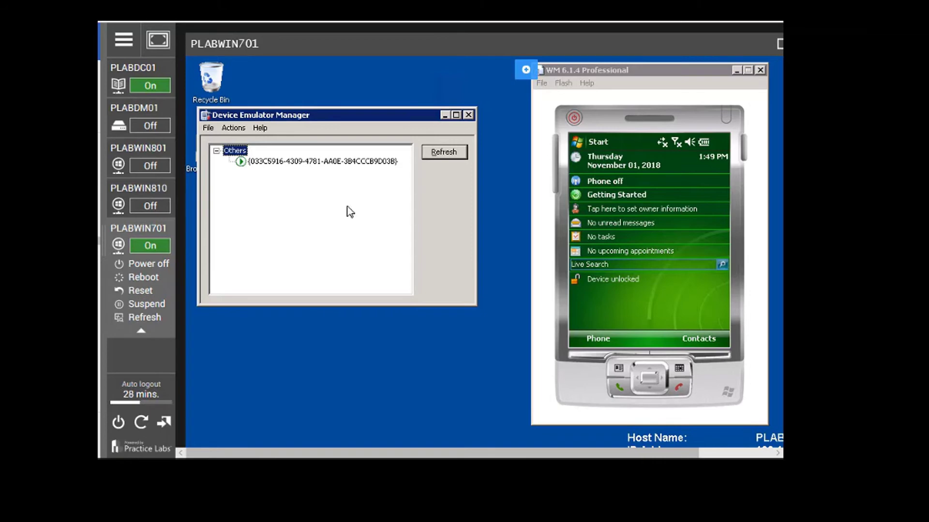
pyautogui.click(291, 162)
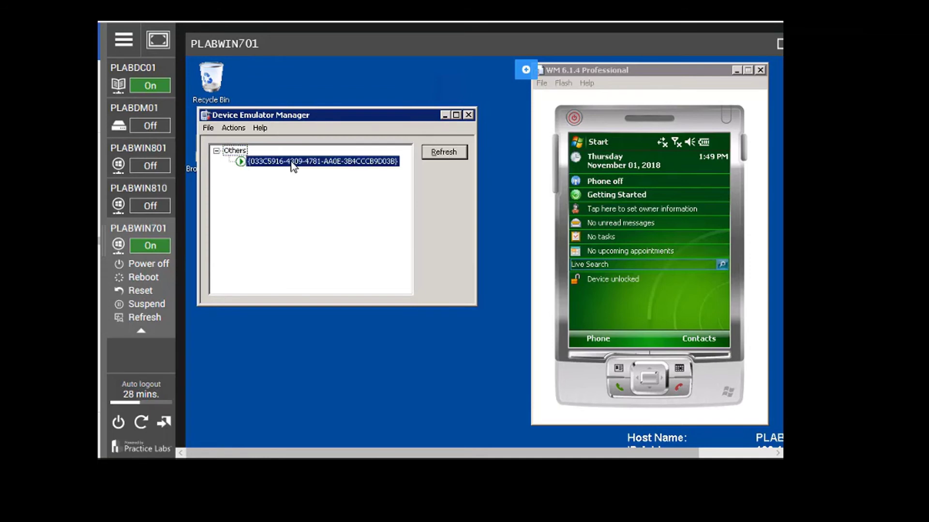
pyautogui.rightClick(291, 162)
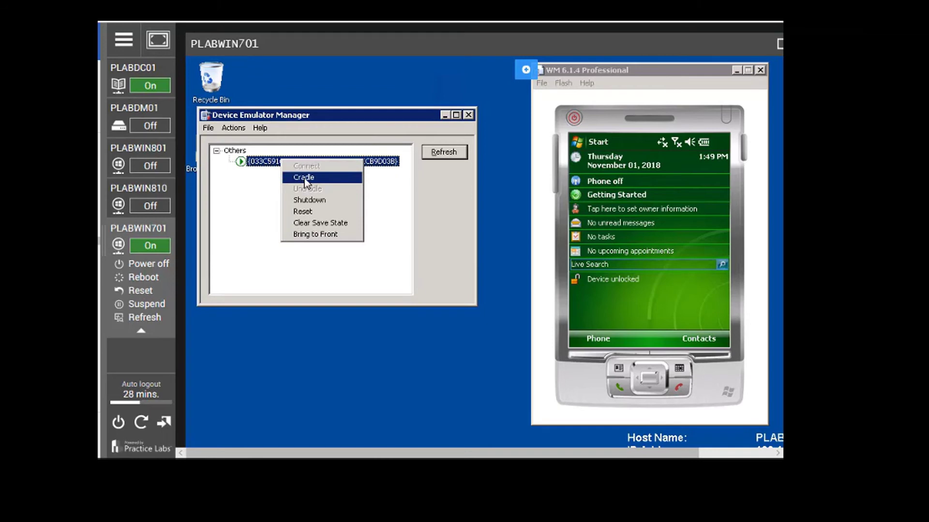
pyautogui.click(304, 177)
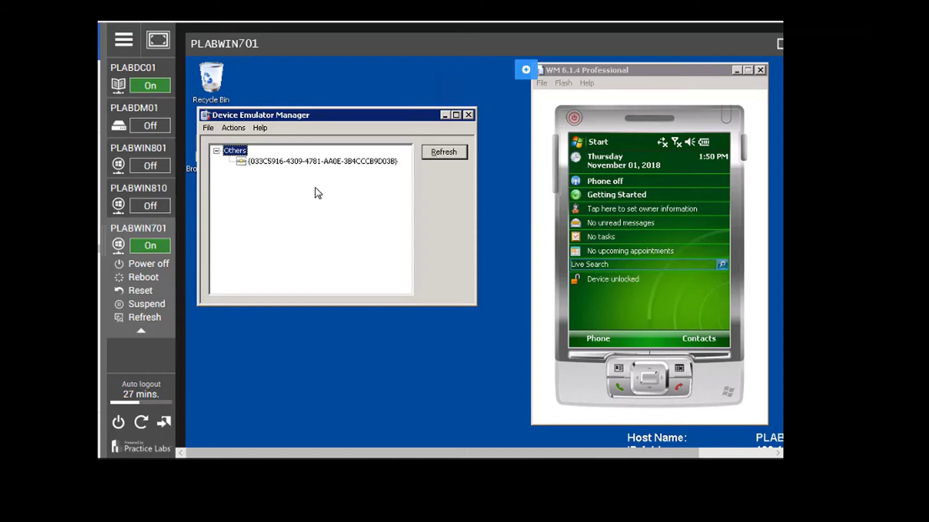
# Enable the NE2000 PCMCIA adapter bound to Microsoft Virtual Machine Bus Network Adapter in emulator configuration
pyautogui.click(541, 83)
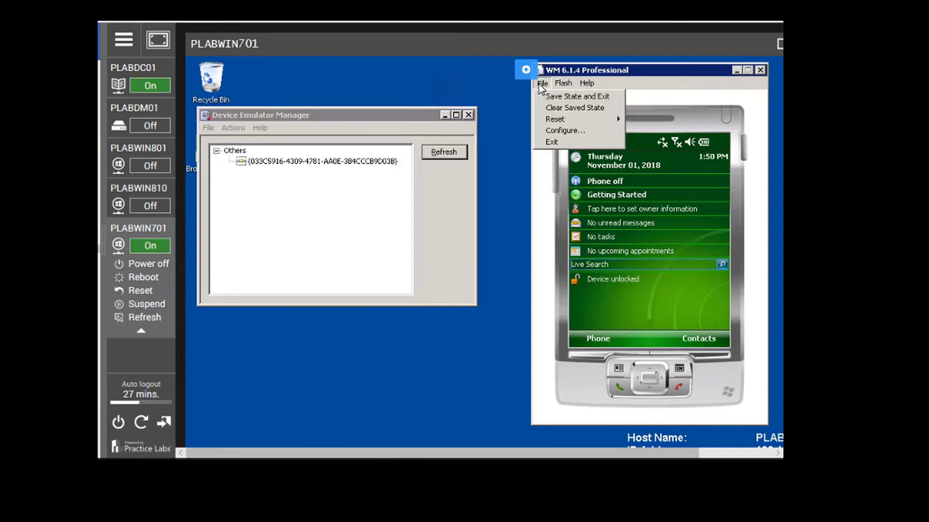
pyautogui.click(562, 131)
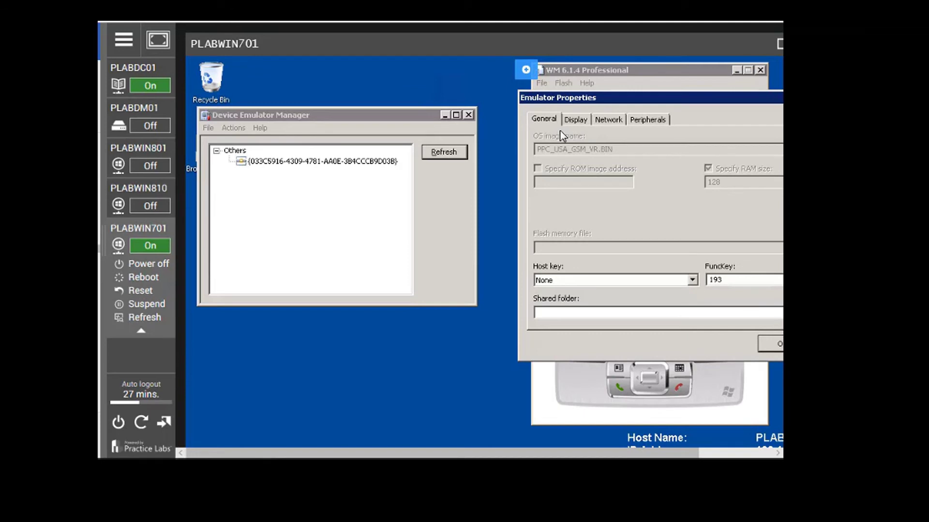
pyautogui.click(607, 120)
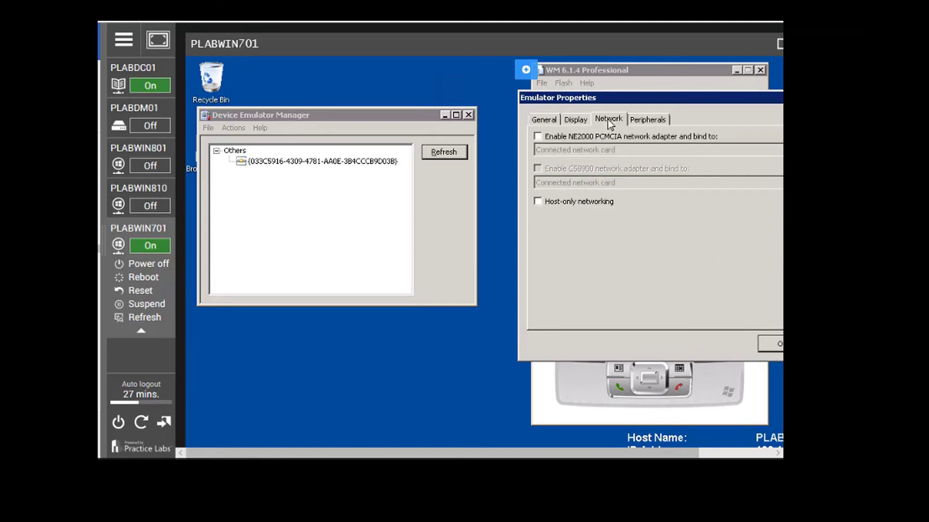
pyautogui.click(538, 136)
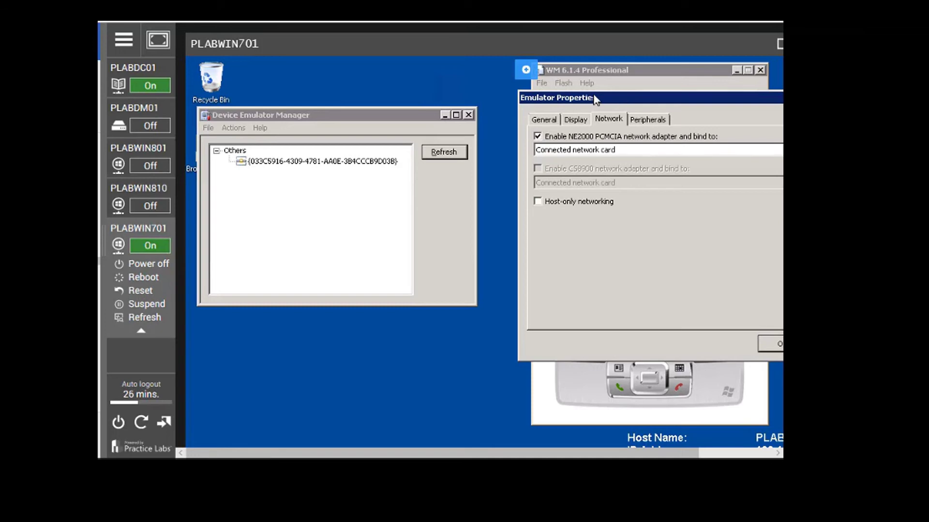
pyautogui.moveTo(565, 99); pyautogui.dragTo(468, 83)
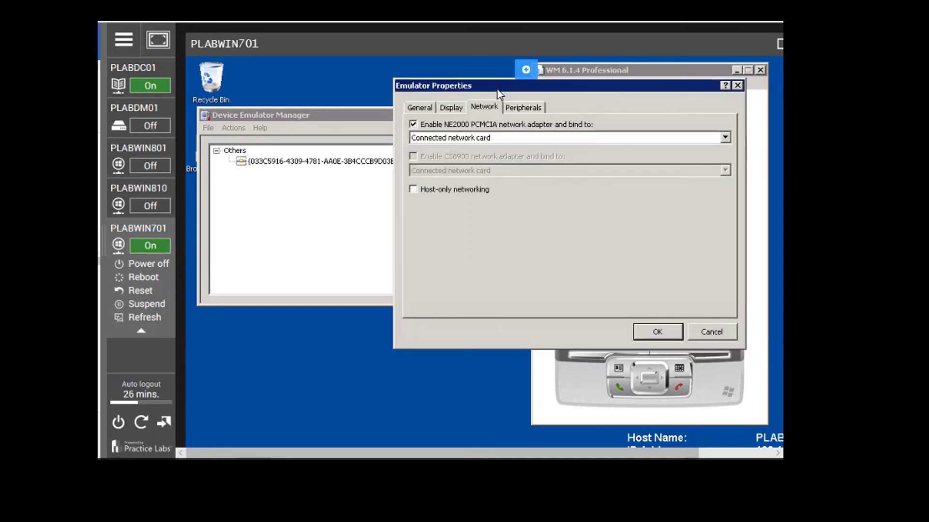
pyautogui.click(725, 138)
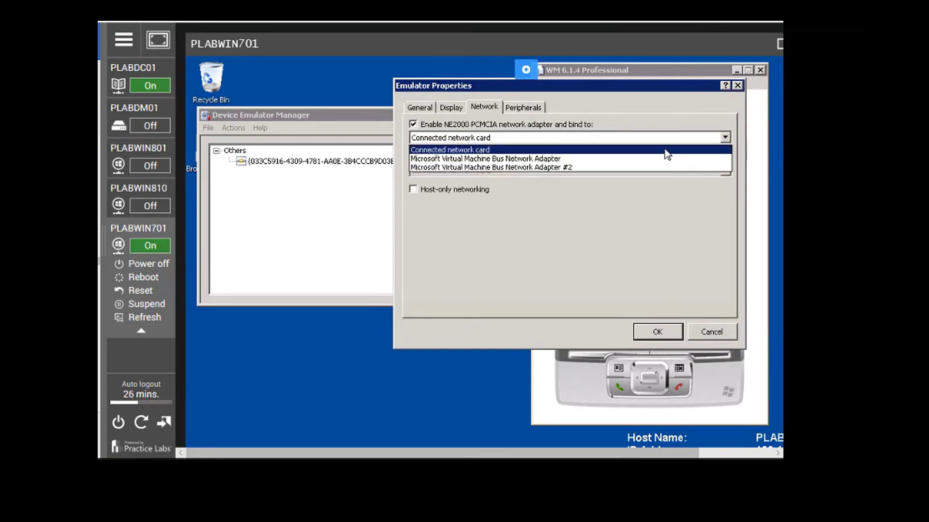
pyautogui.click(523, 159)
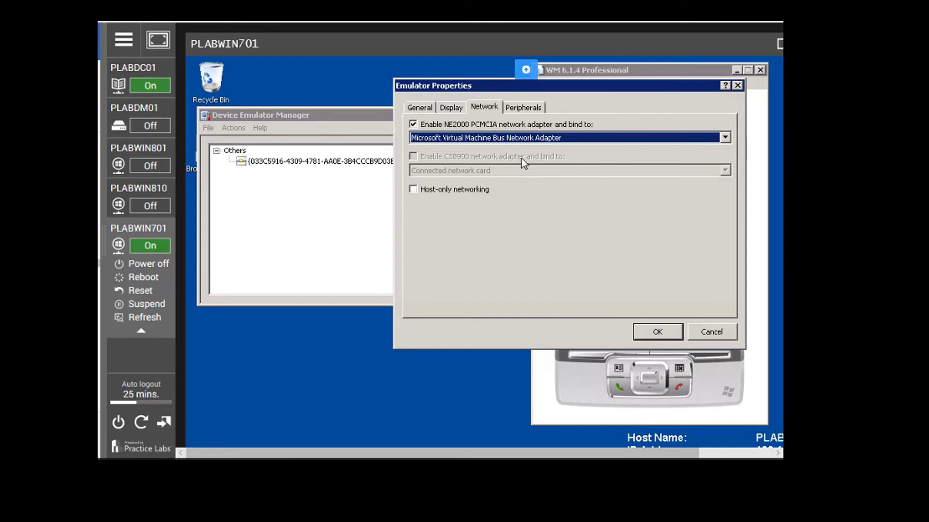
pyautogui.click(645, 331)
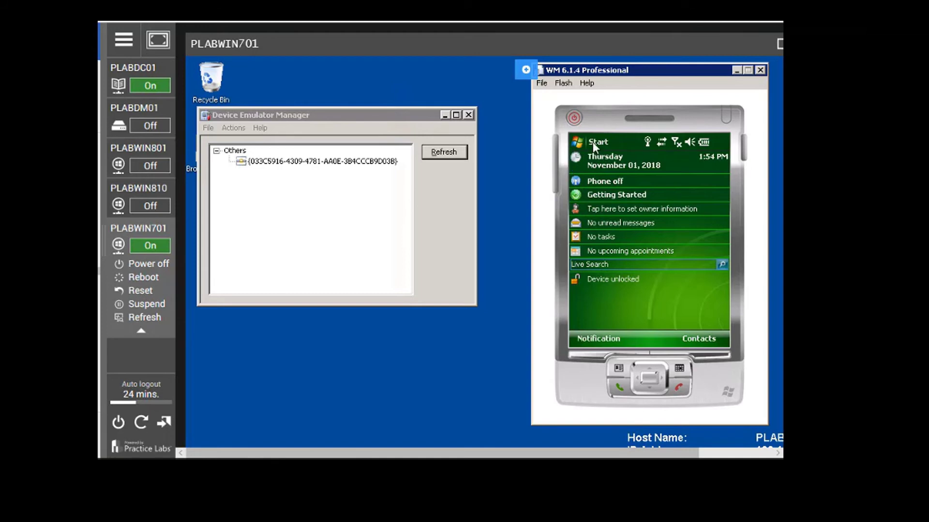
# Open the NE2000 Compatible Ethernet Driver's IP settings under the device's Settings > Connections > Network Cards
pyautogui.click(593, 141)
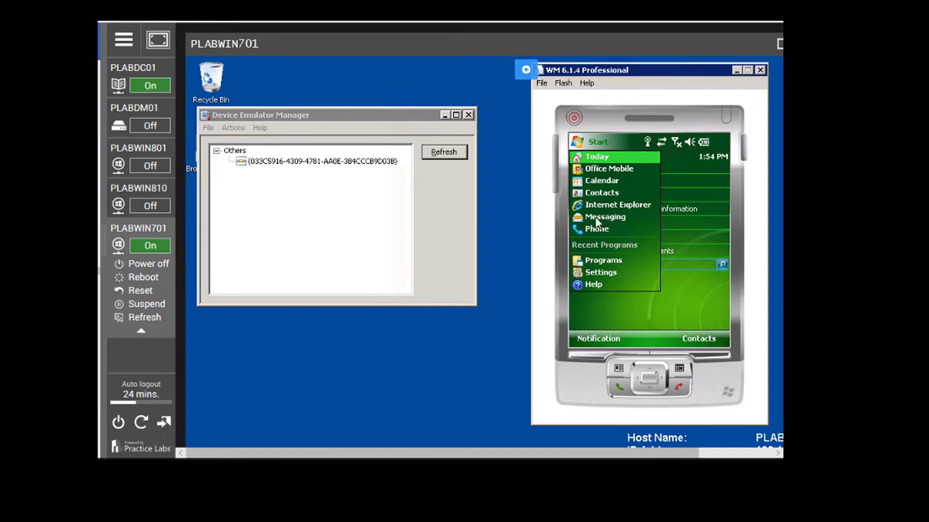
pyautogui.click(603, 274)
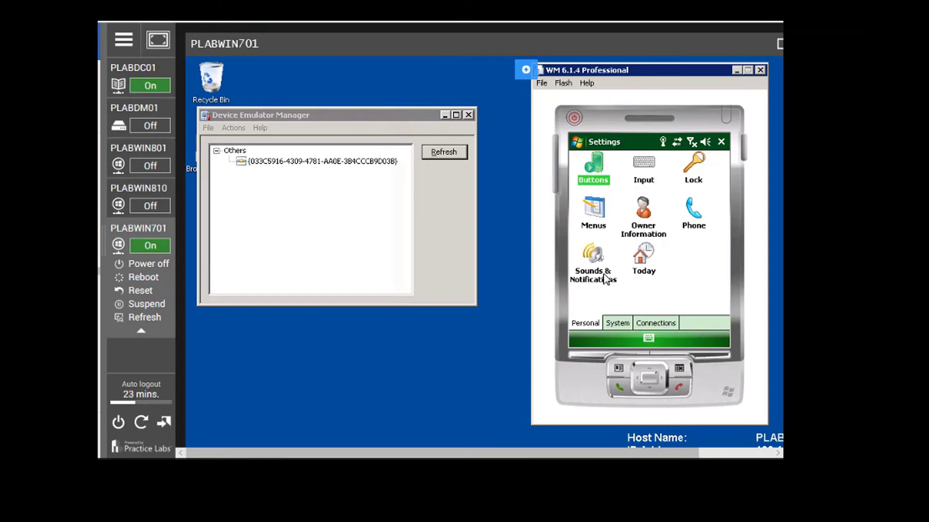
pyautogui.click(651, 325)
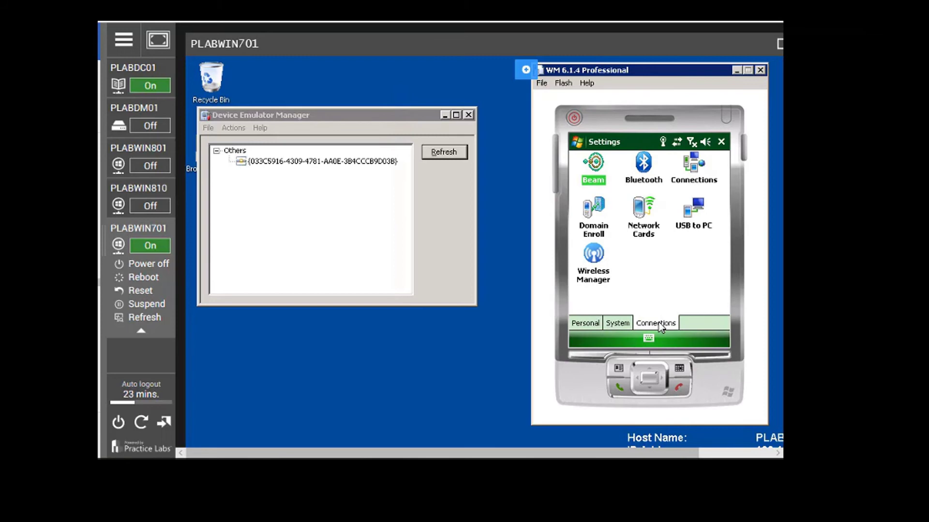
pyautogui.click(640, 220)
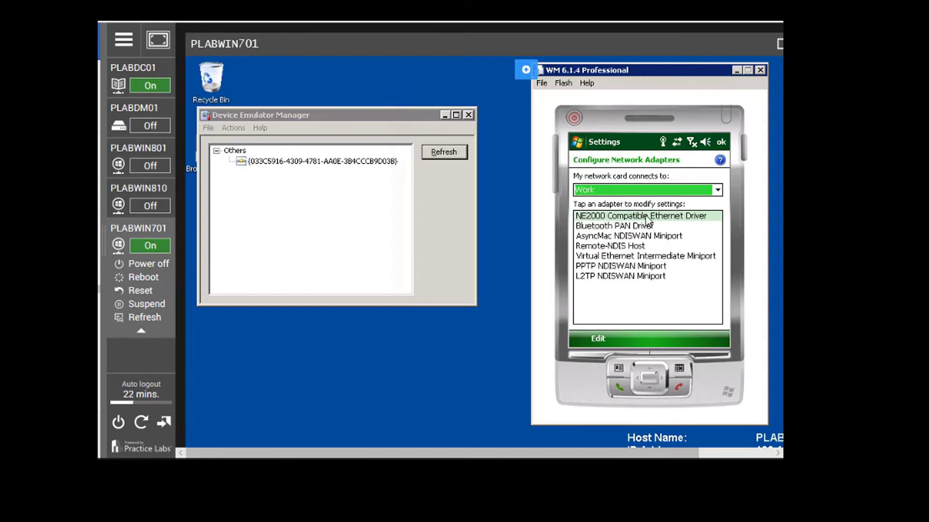
pyautogui.click(598, 339)
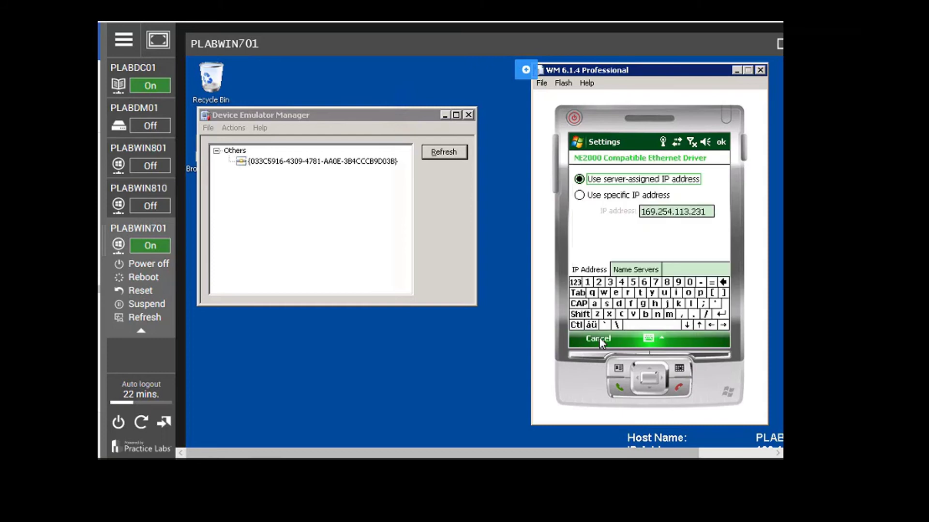